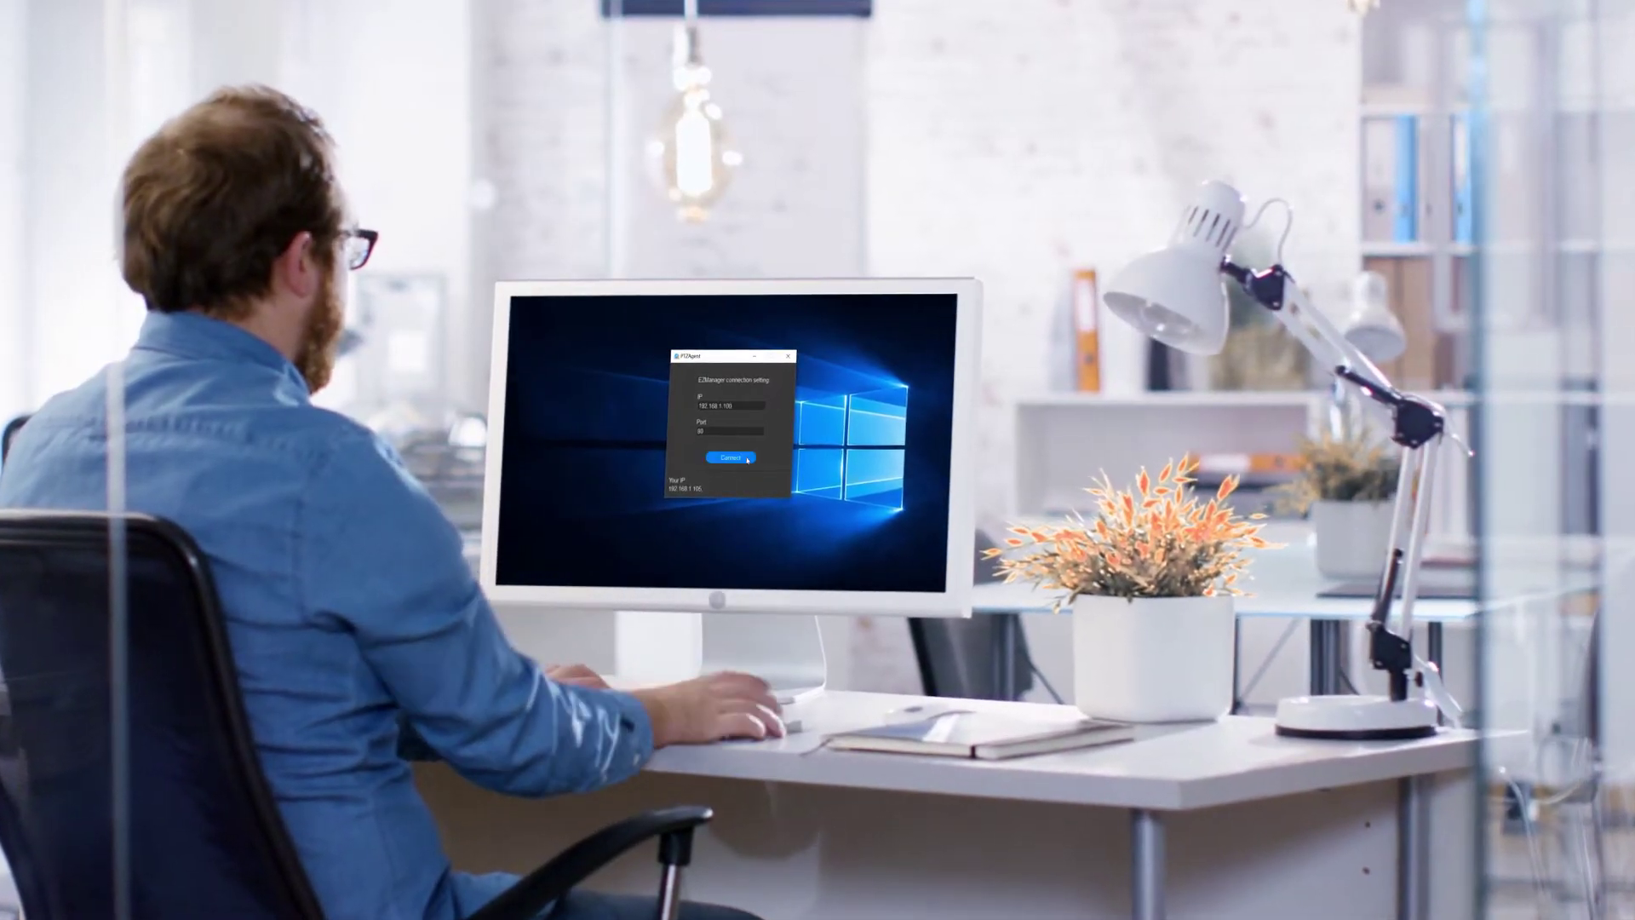
# Connect PTZAgent to EZManager to show the PC and Devices page with a camera preview.
pyautogui.click(750, 460)
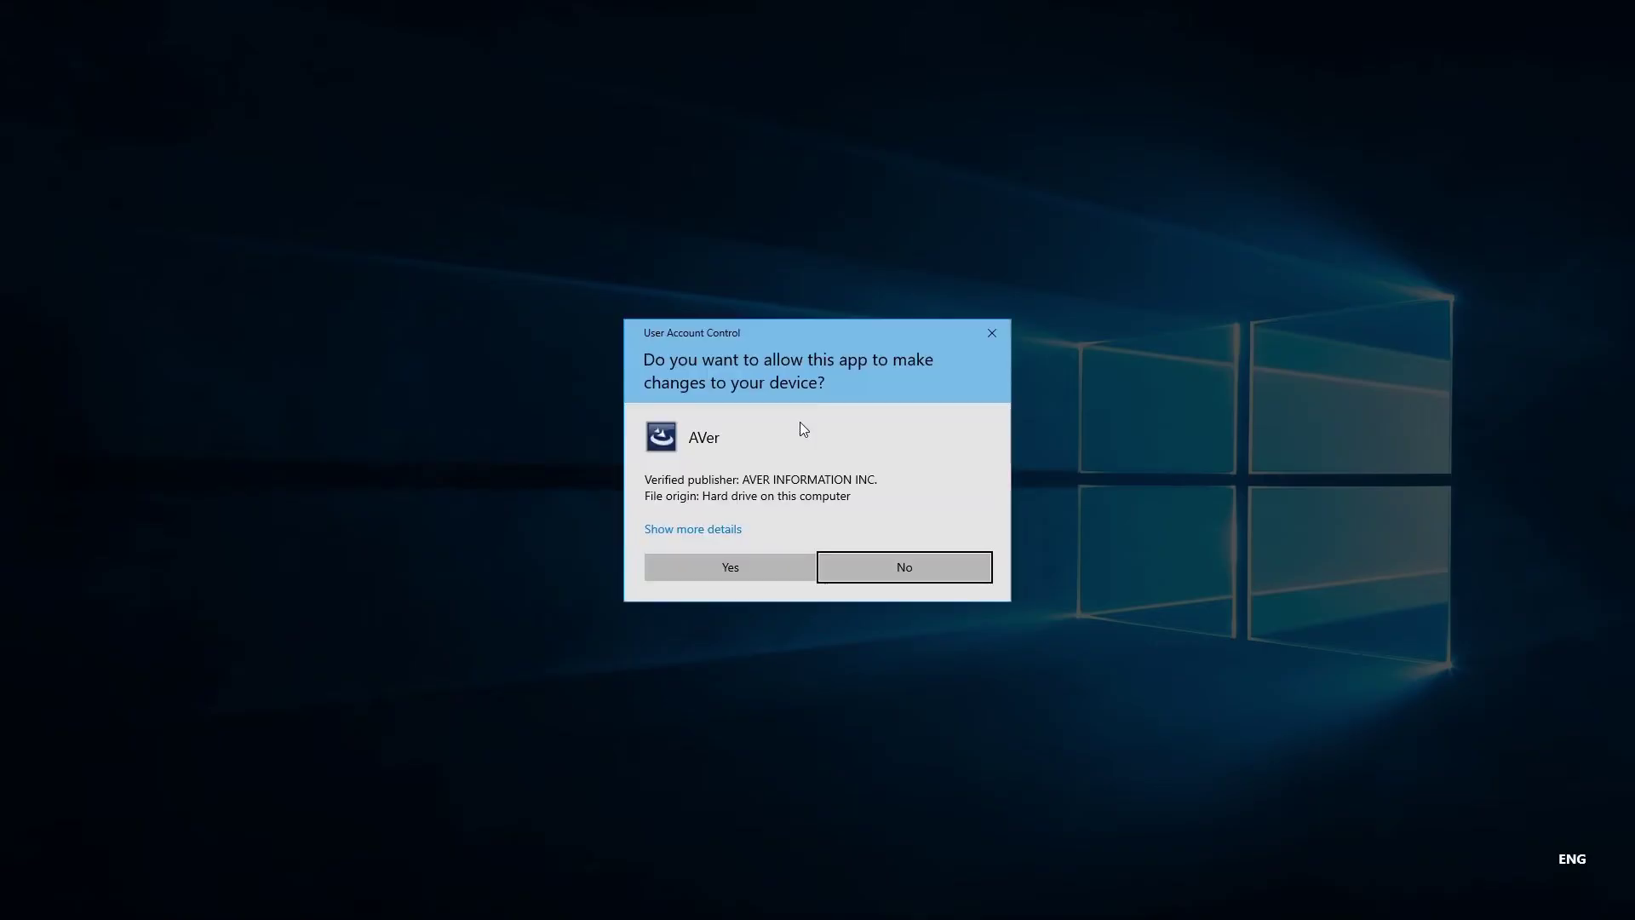
# Install AVer PTZApp to the default folder and allow its agent through the firewall.
pyautogui.click(762, 568)
pyautogui.click(912, 604)
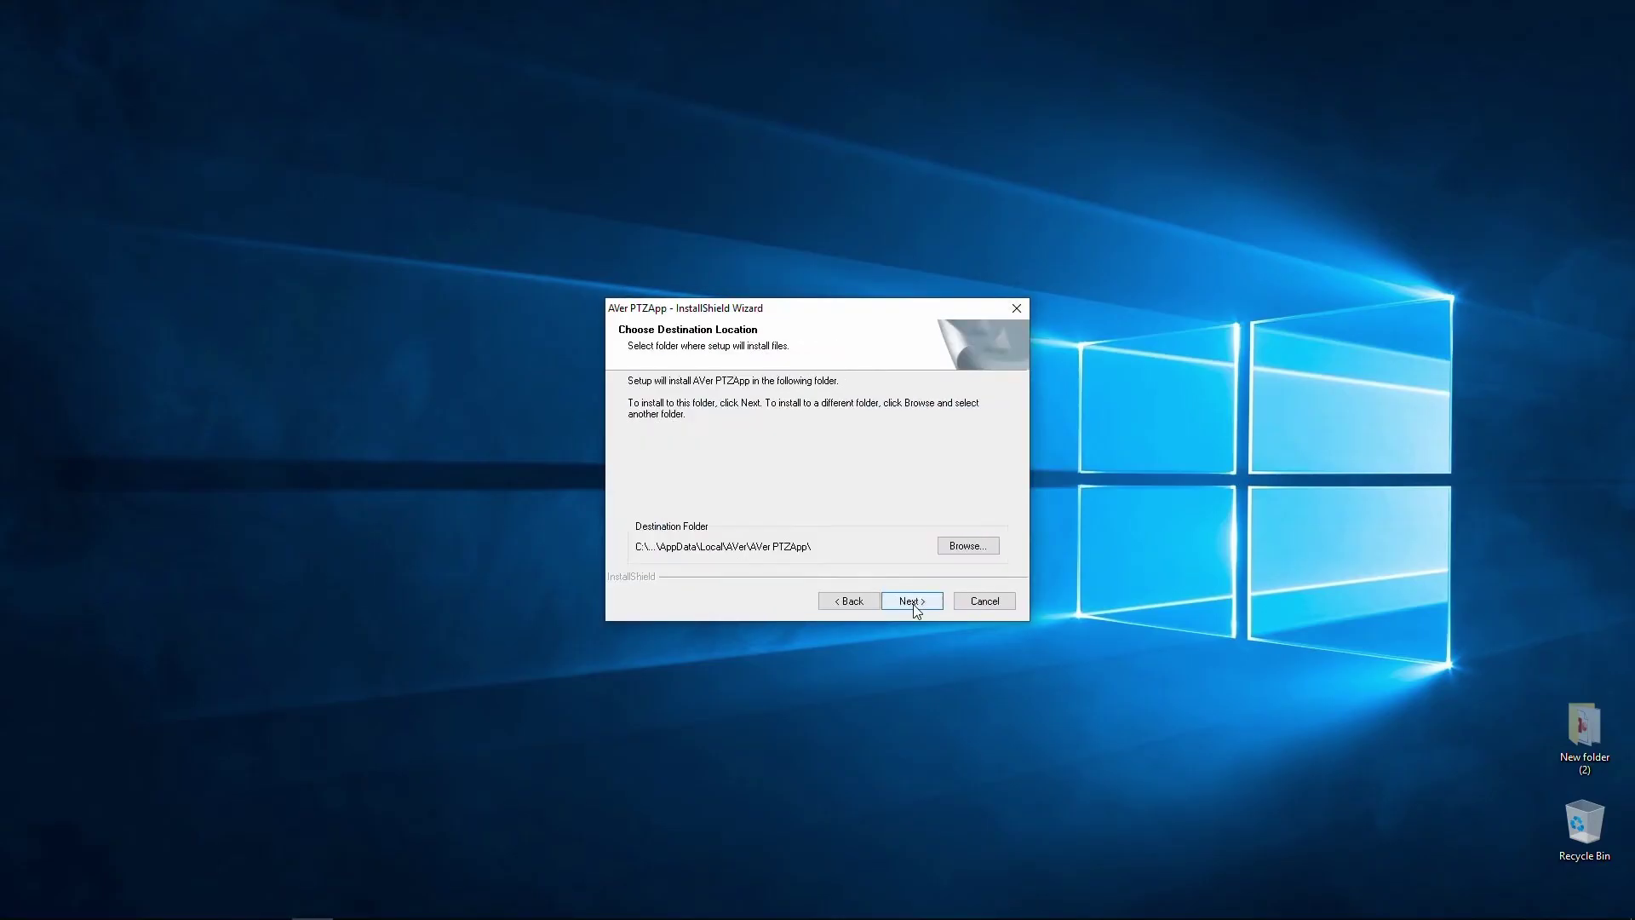
pyautogui.click(914, 604)
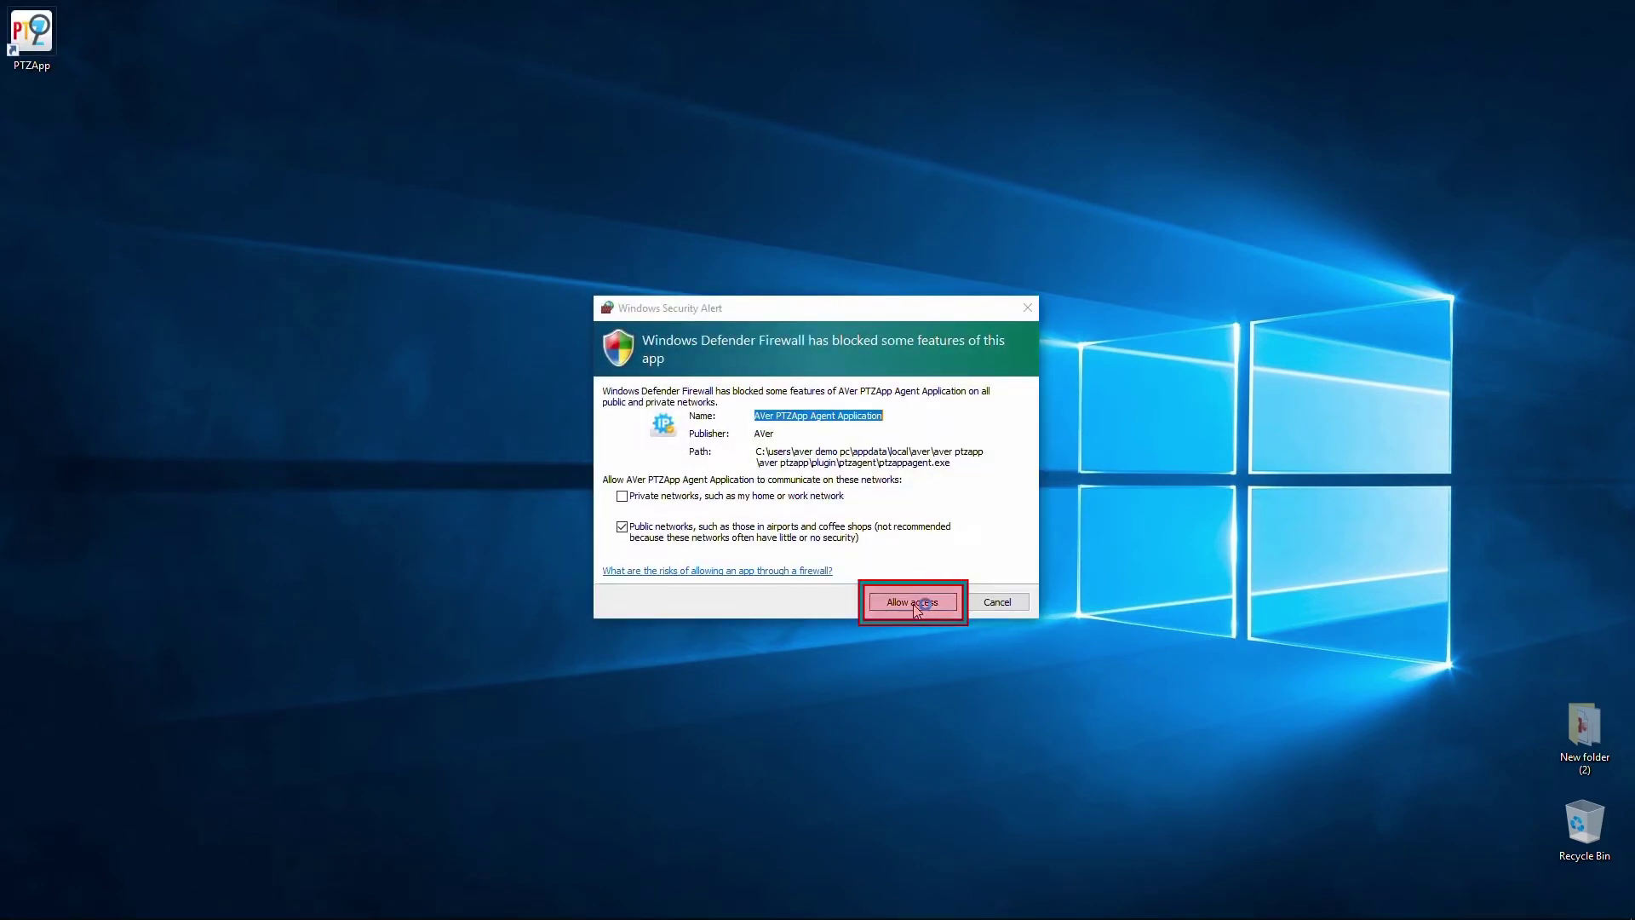
pyautogui.click(913, 604)
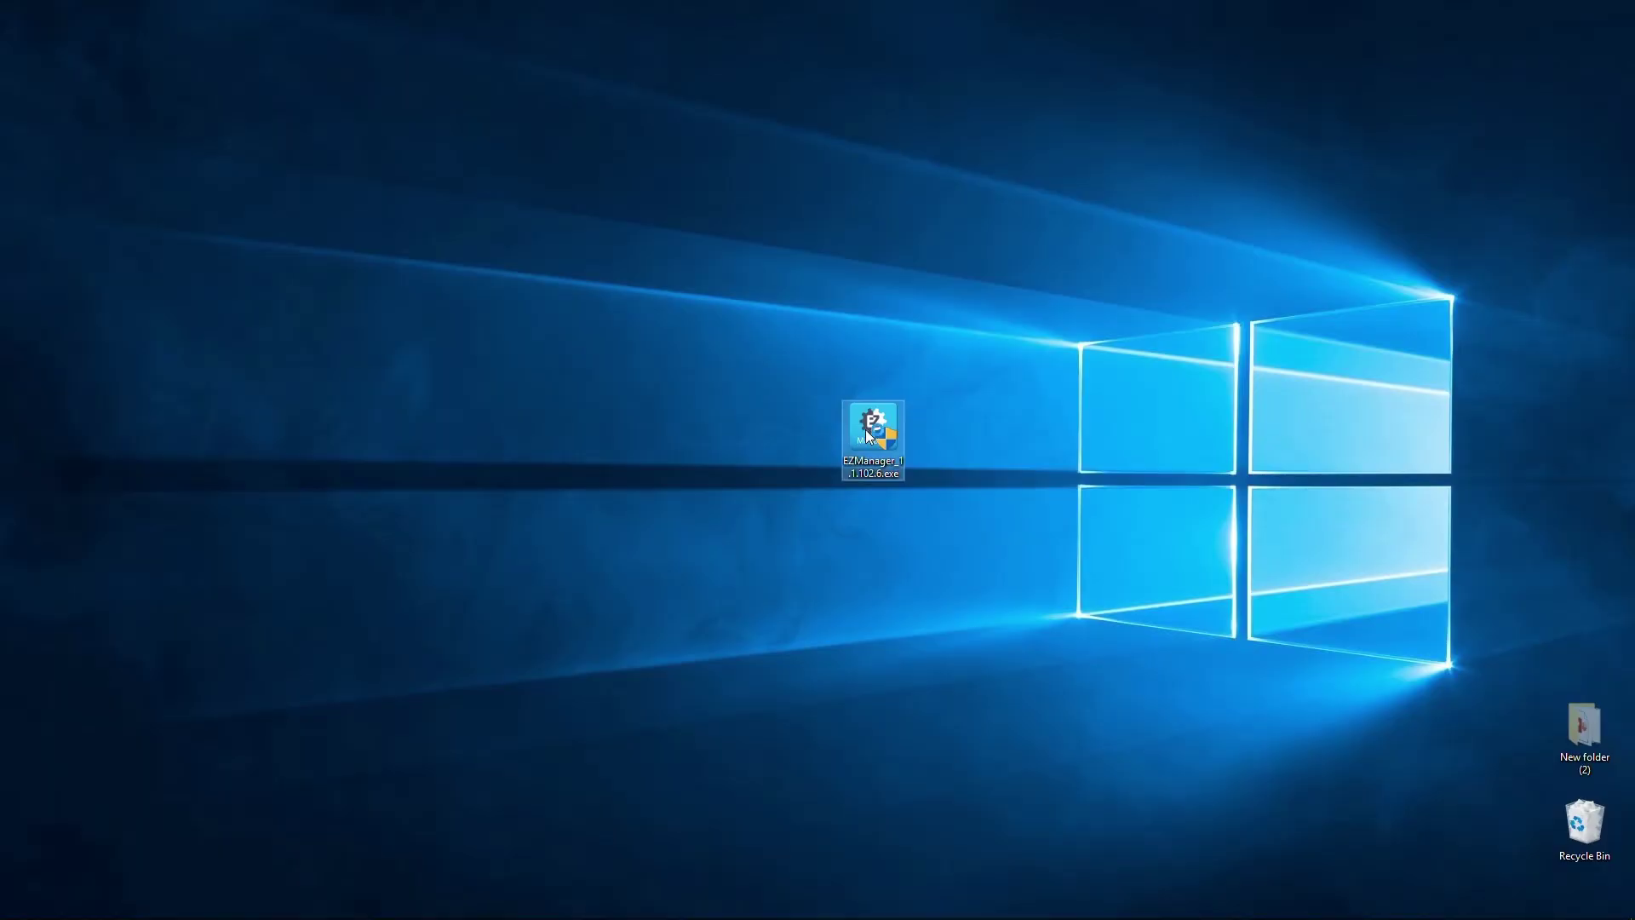
# Install EZManager 1.1.102.6 from the desktop installer, launch it, and allow firewall access.
pyautogui.doubleClick(869, 434)
pyautogui.click(728, 573)
pyautogui.click(910, 612)
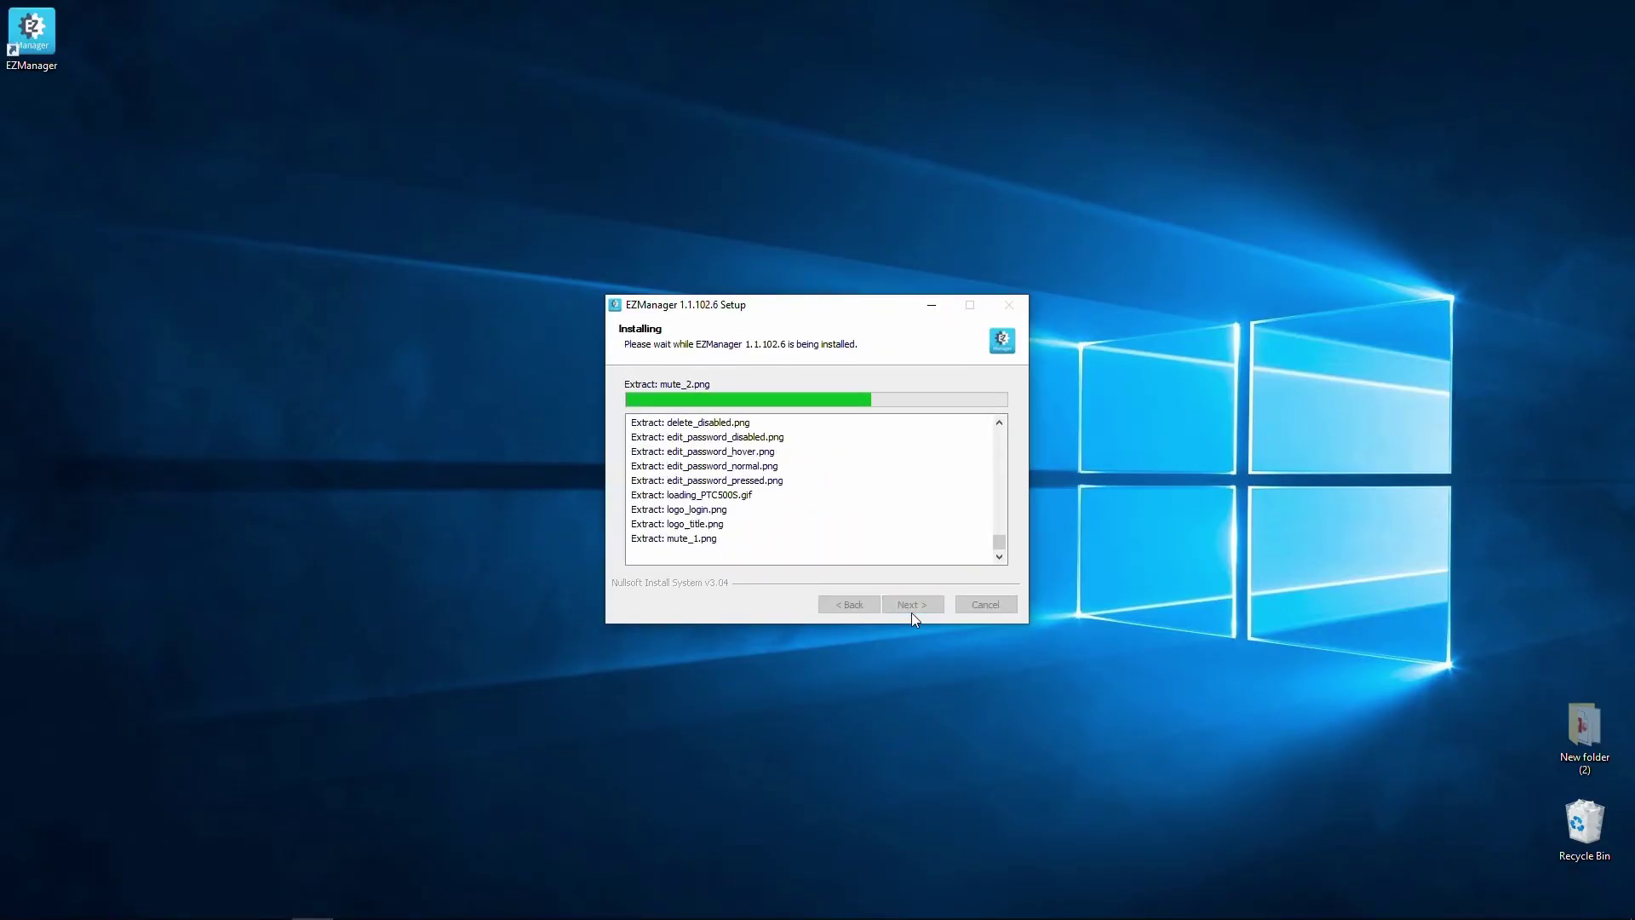
pyautogui.click(911, 612)
pyautogui.click(734, 509)
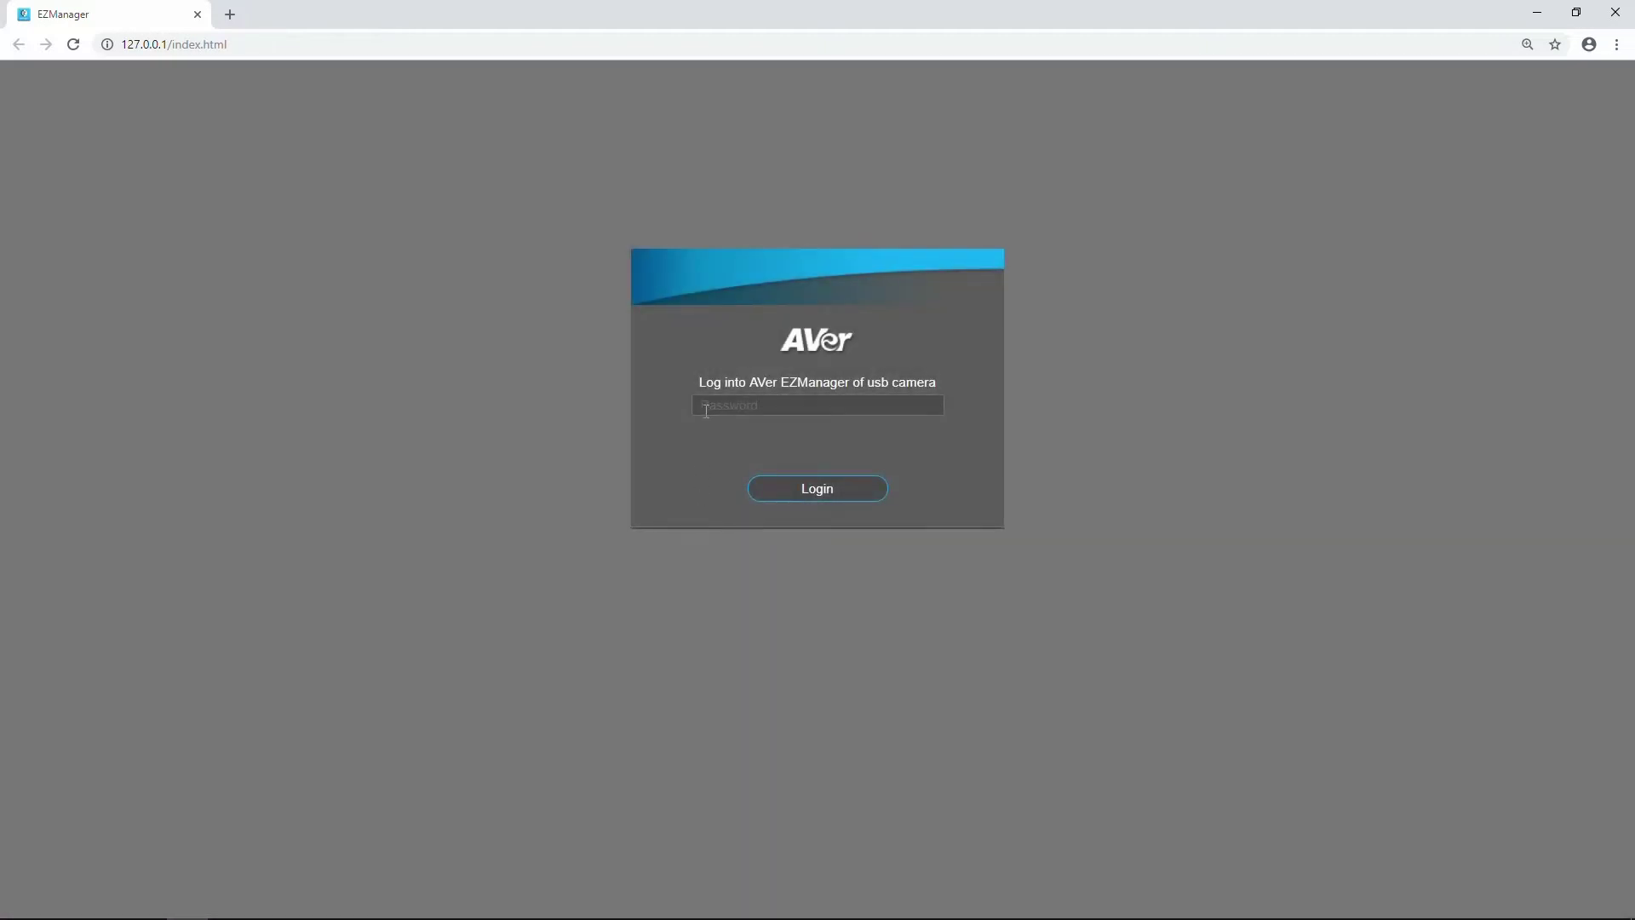
pyautogui.click(706, 410)
pyautogui.write('aver')
pyautogui.press('Return')
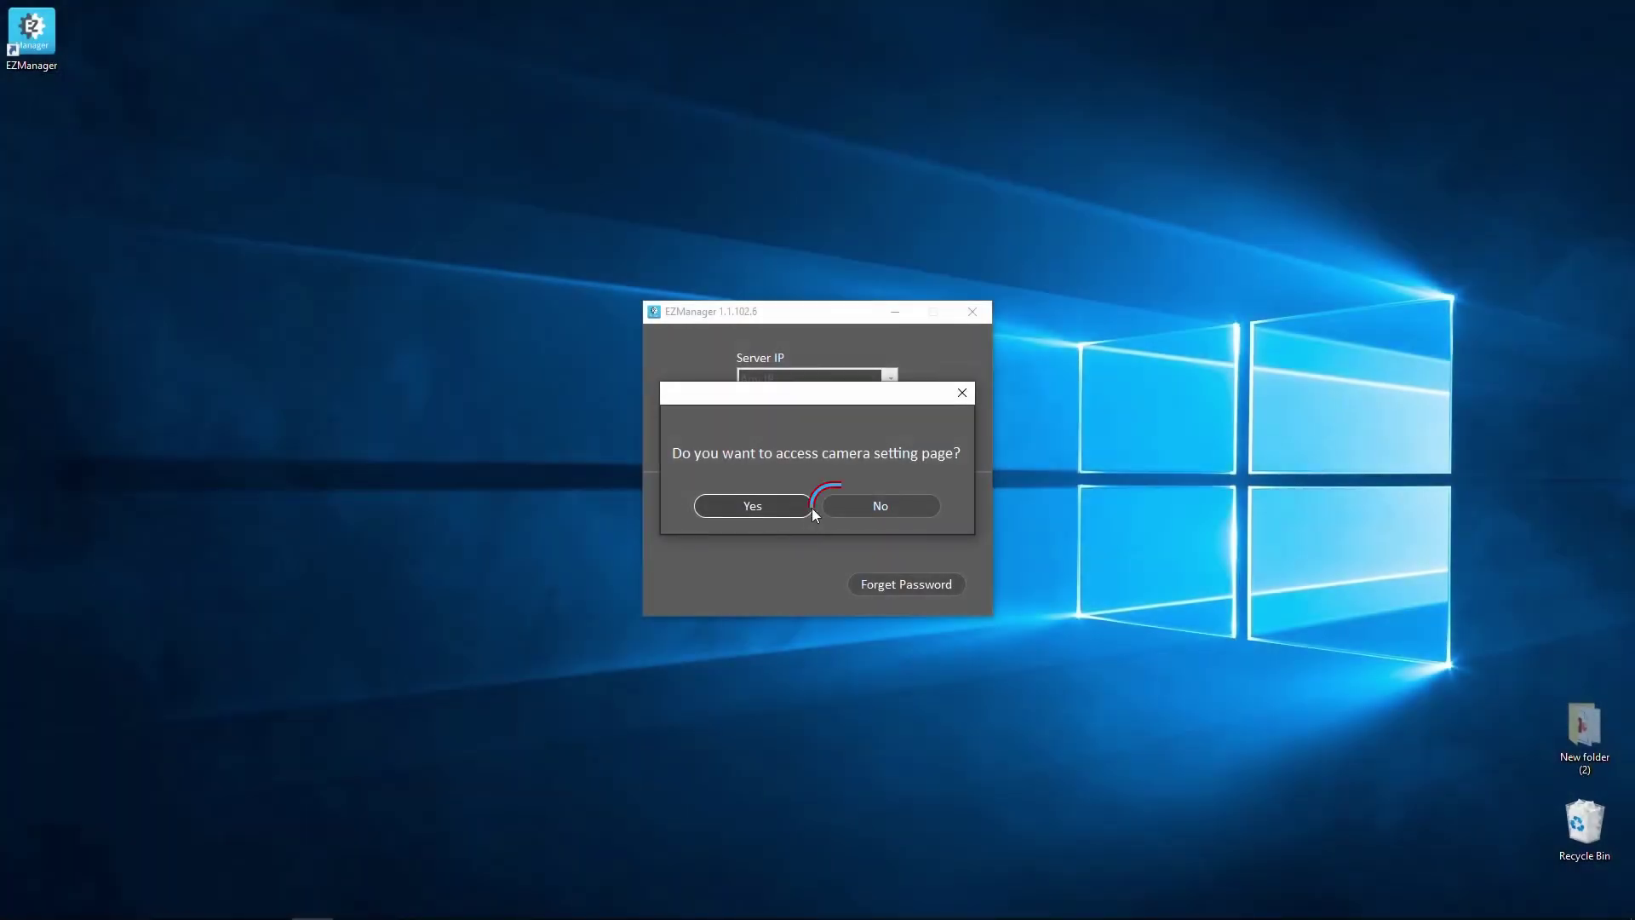
pyautogui.click(854, 511)
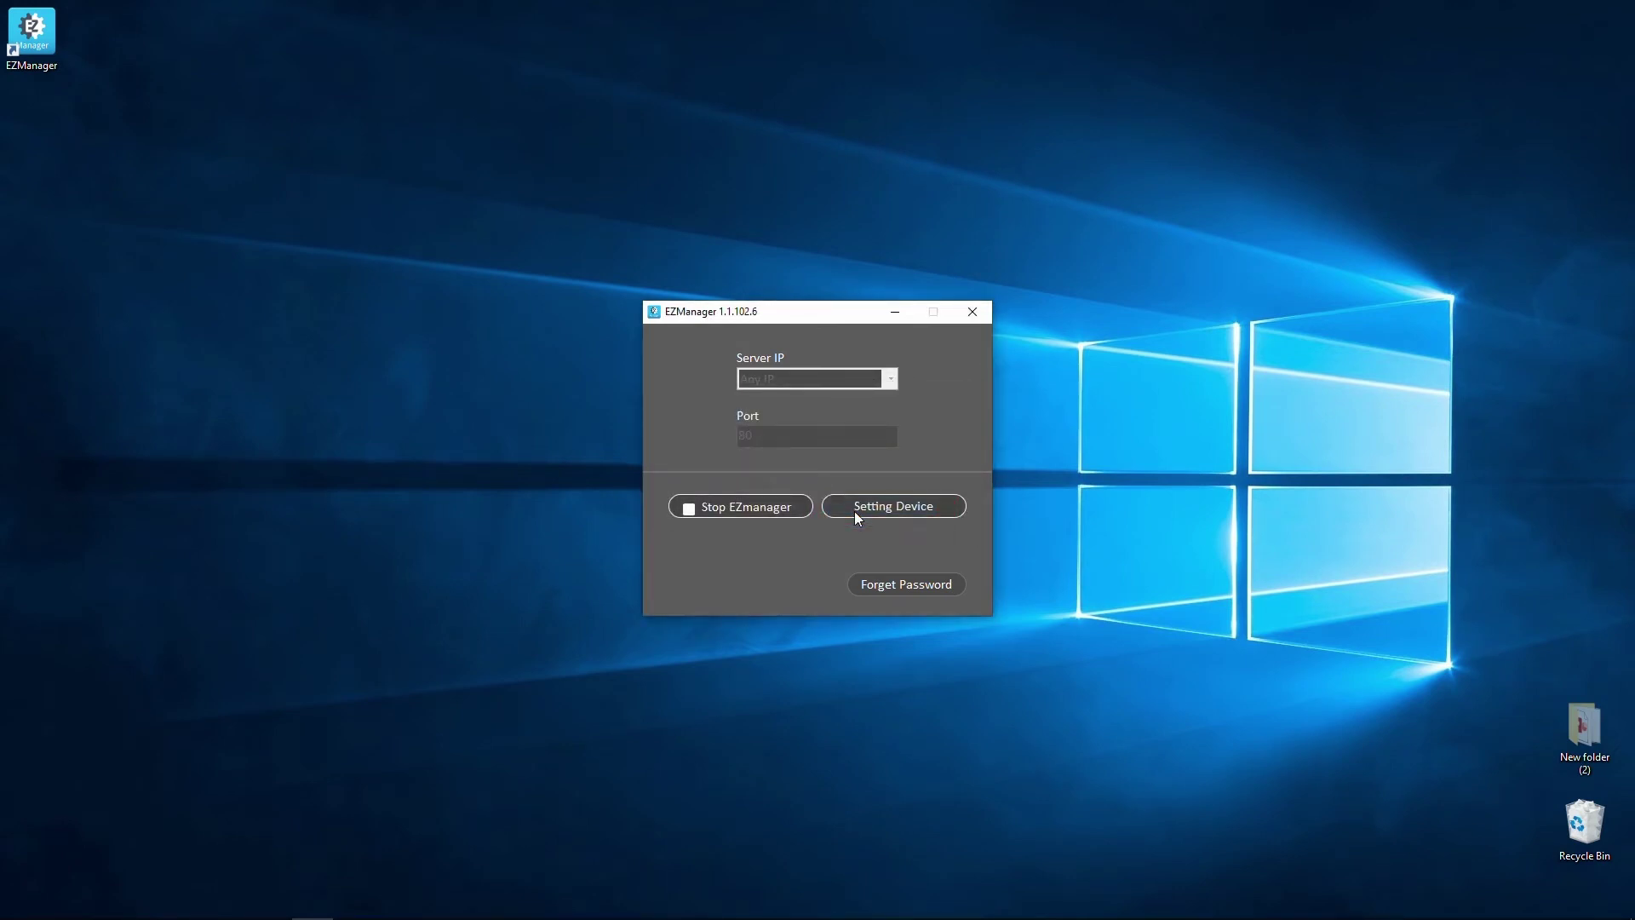
pyautogui.click(854, 511)
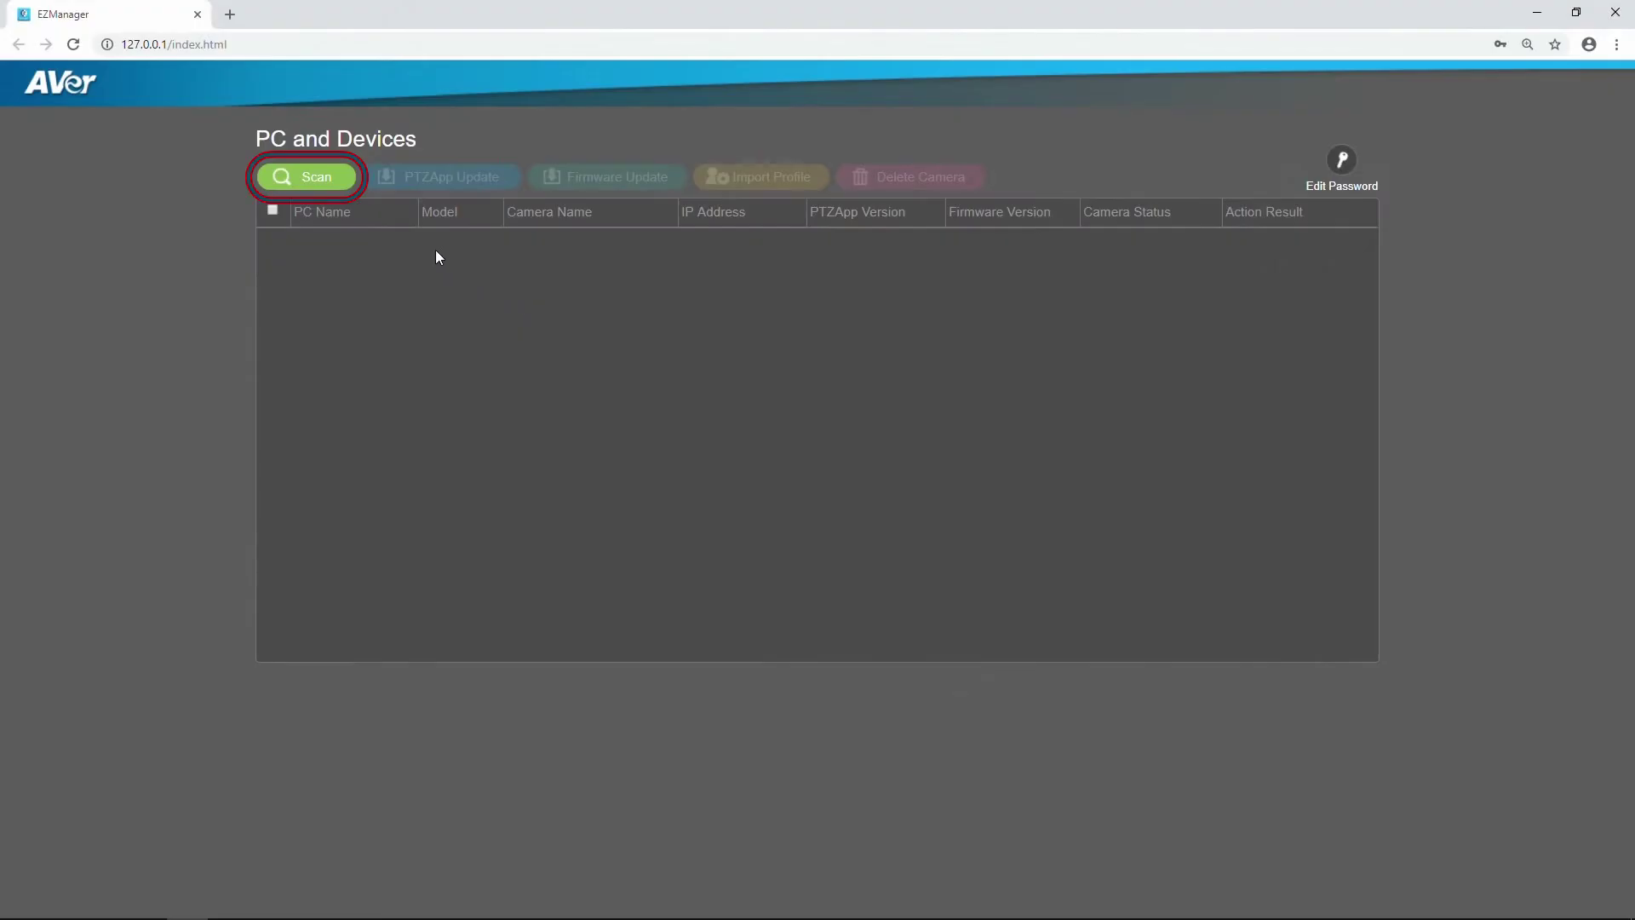
# Scan the network and add all four found PCs to the device list.
pyautogui.click(331, 184)
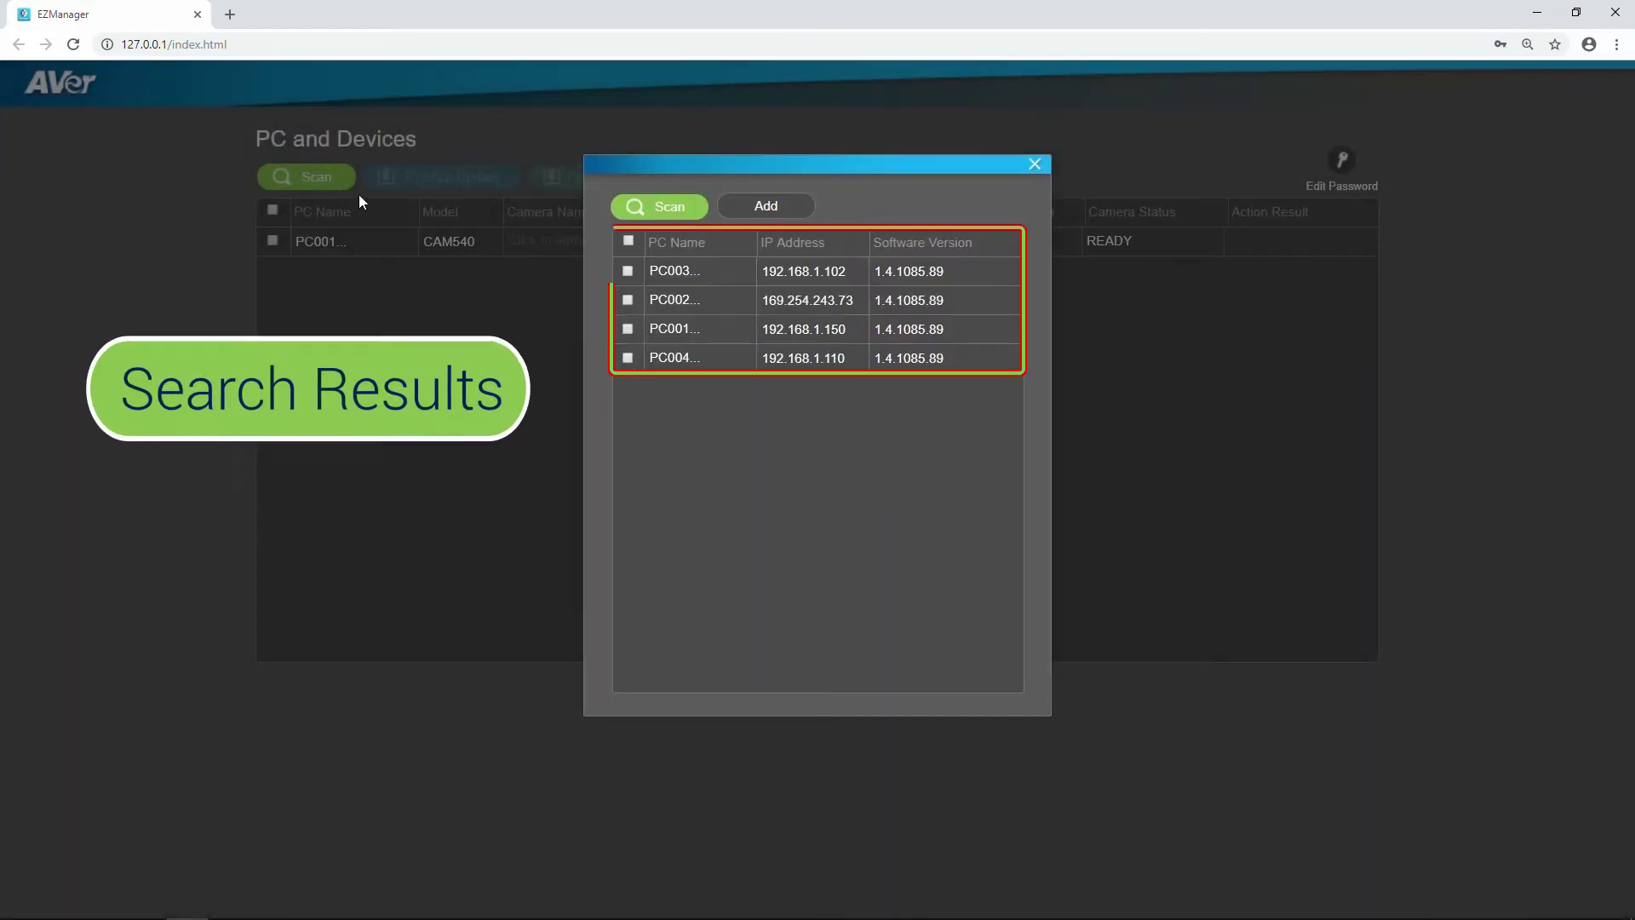
pyautogui.click(627, 242)
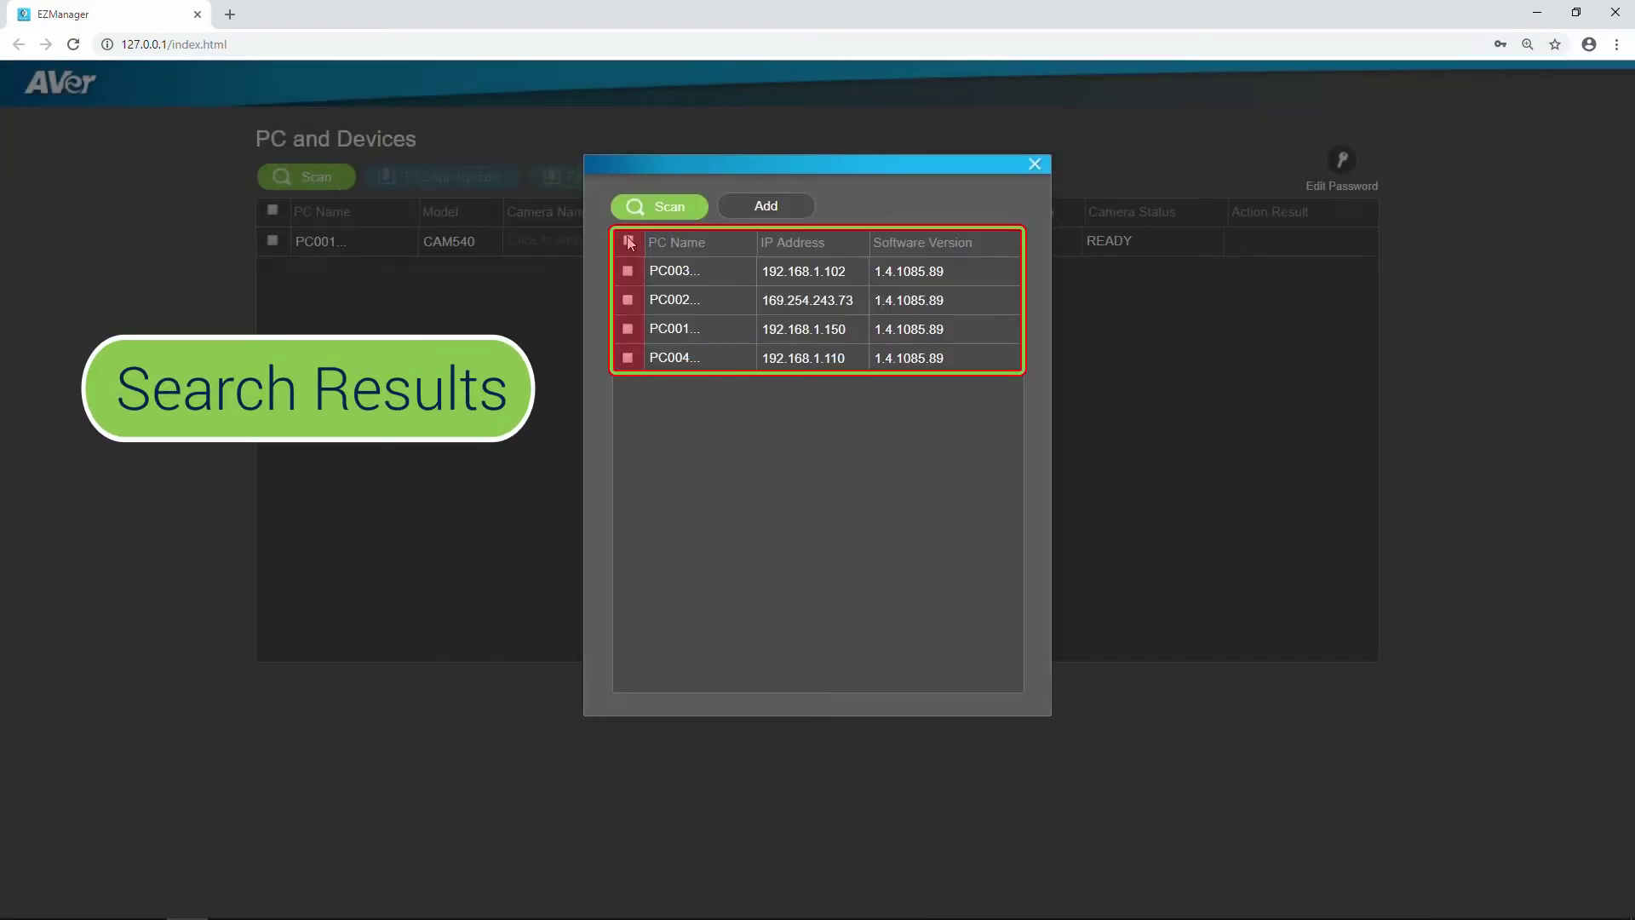
pyautogui.click(627, 241)
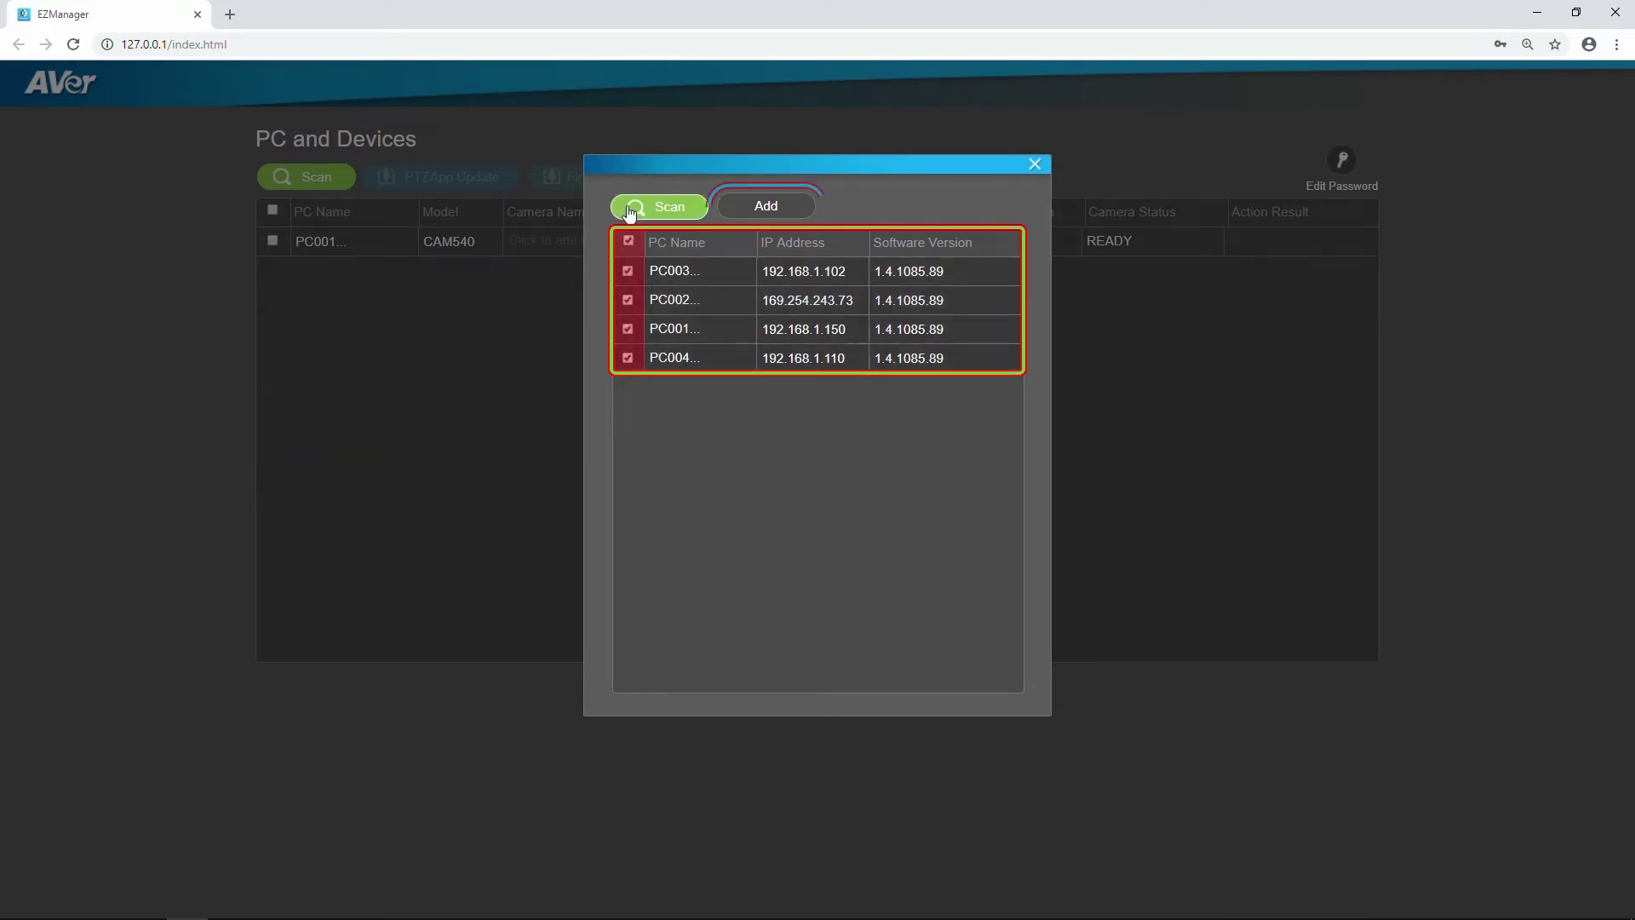
pyautogui.click(748, 206)
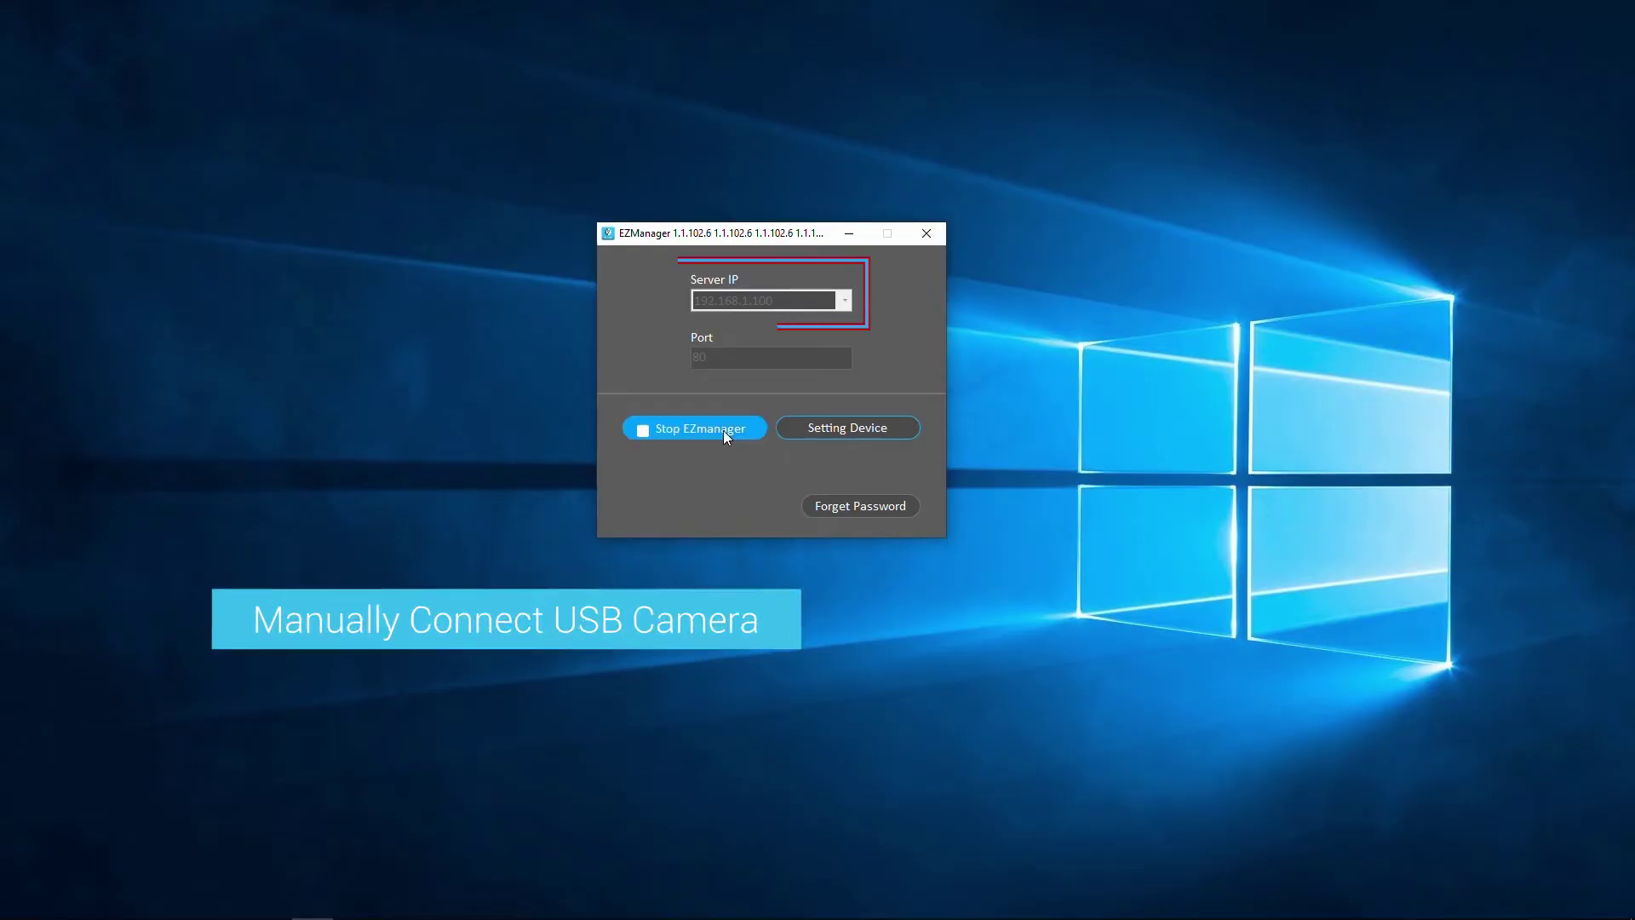
# Stop the EZManager server and connect PTZAgent to server 192.168.1.100.
pyautogui.click(724, 430)
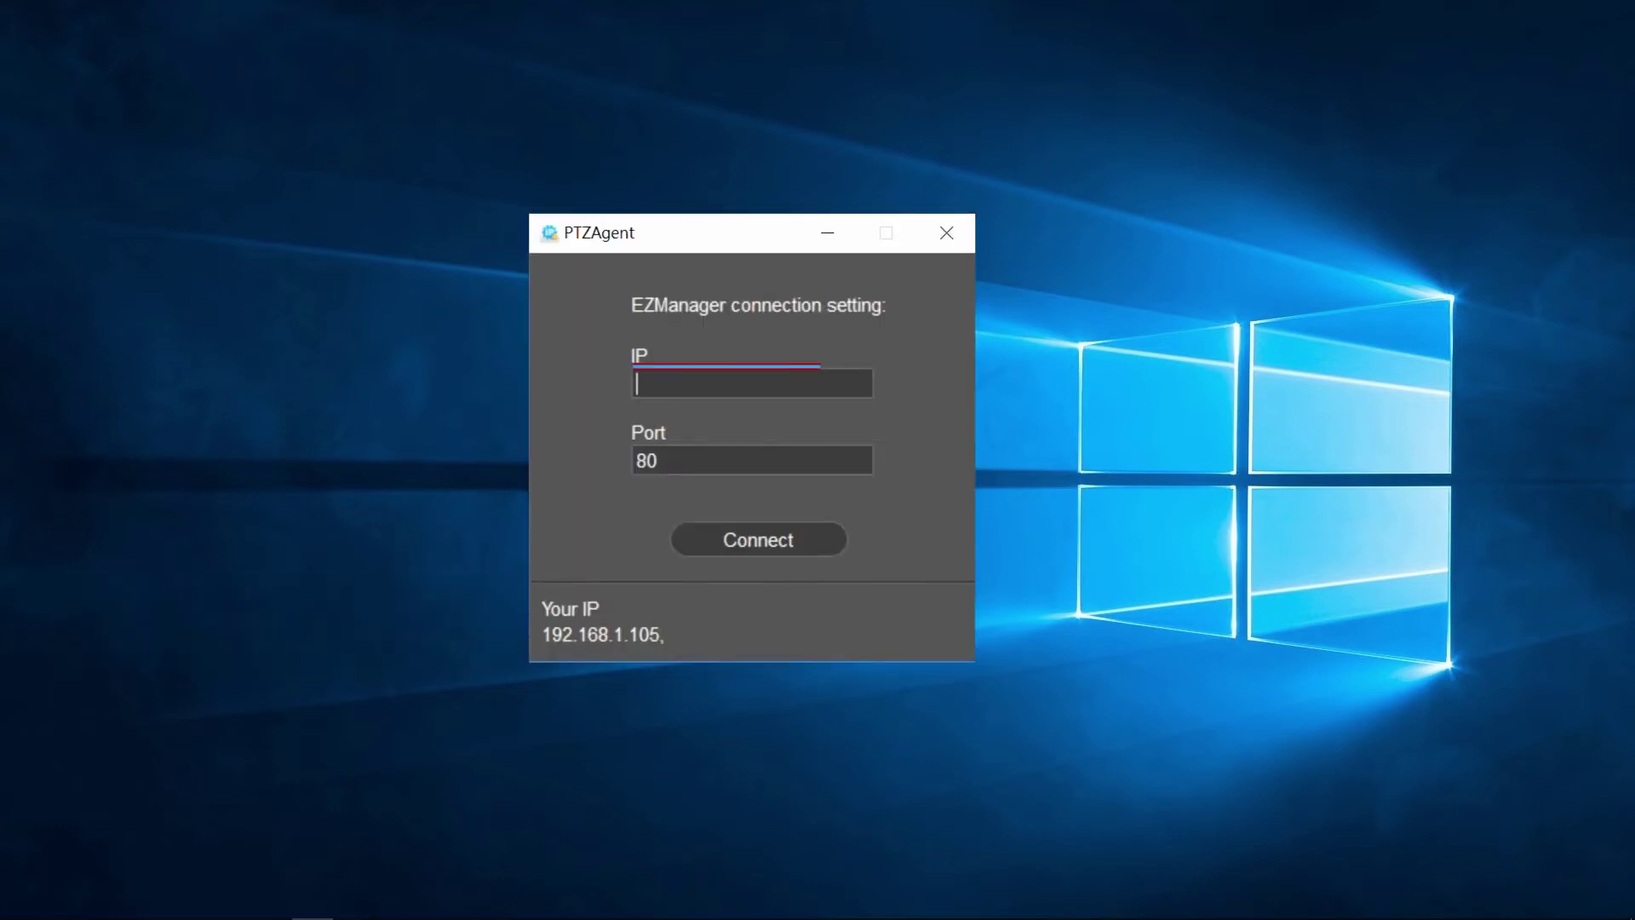
pyautogui.click(813, 381)
pyautogui.write('192.1')
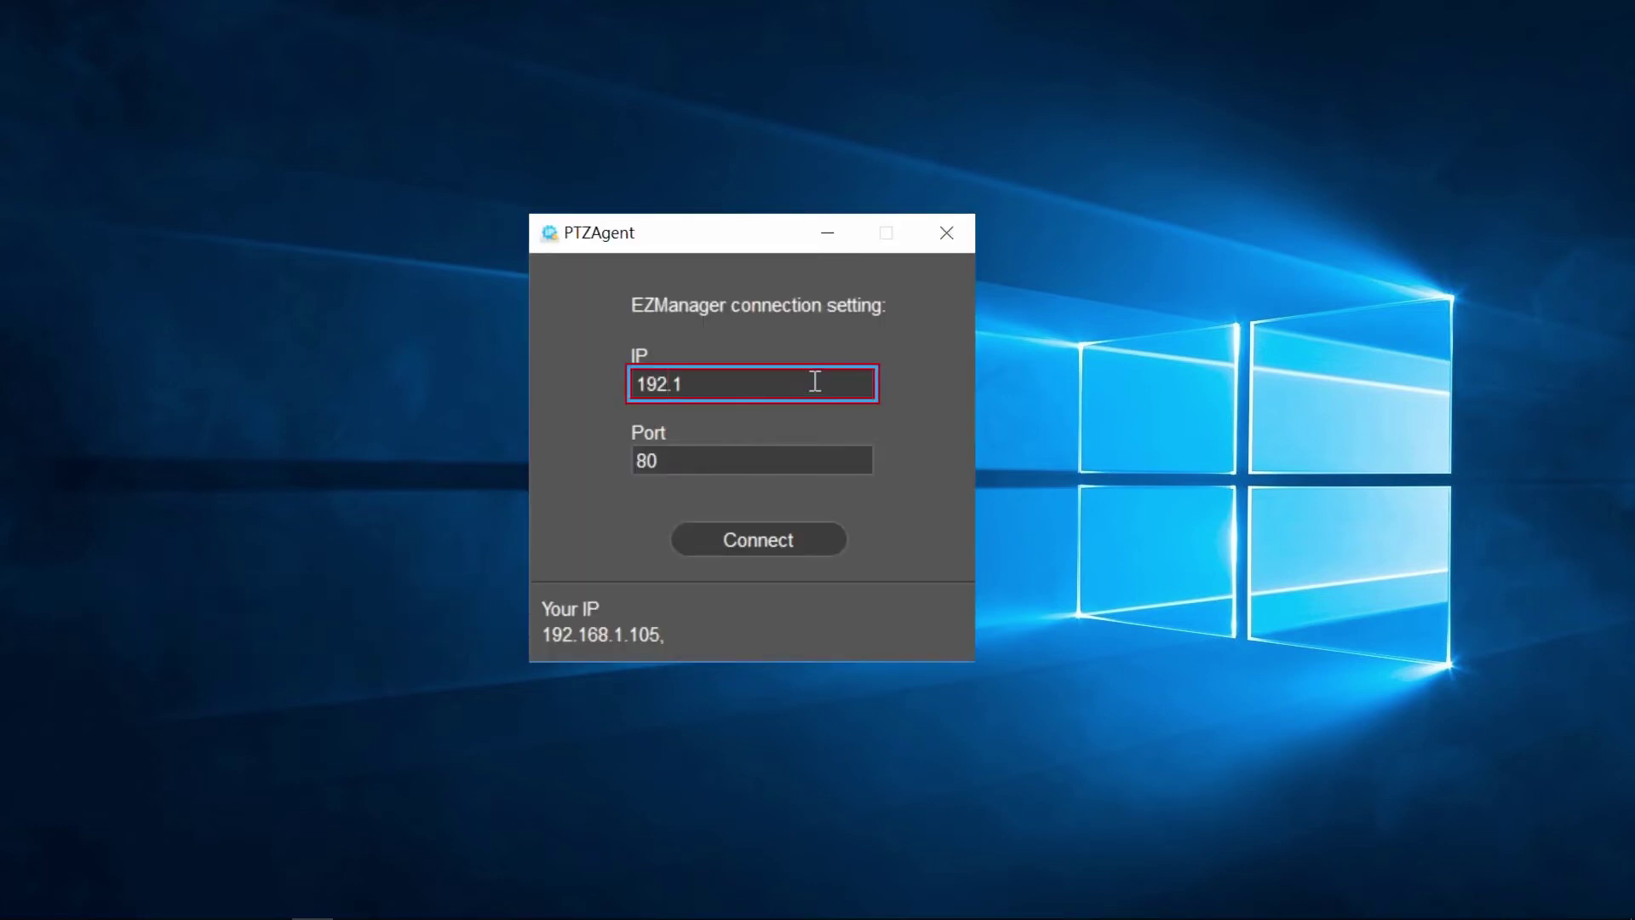
pyautogui.write('68.1.100')
pyautogui.click(814, 535)
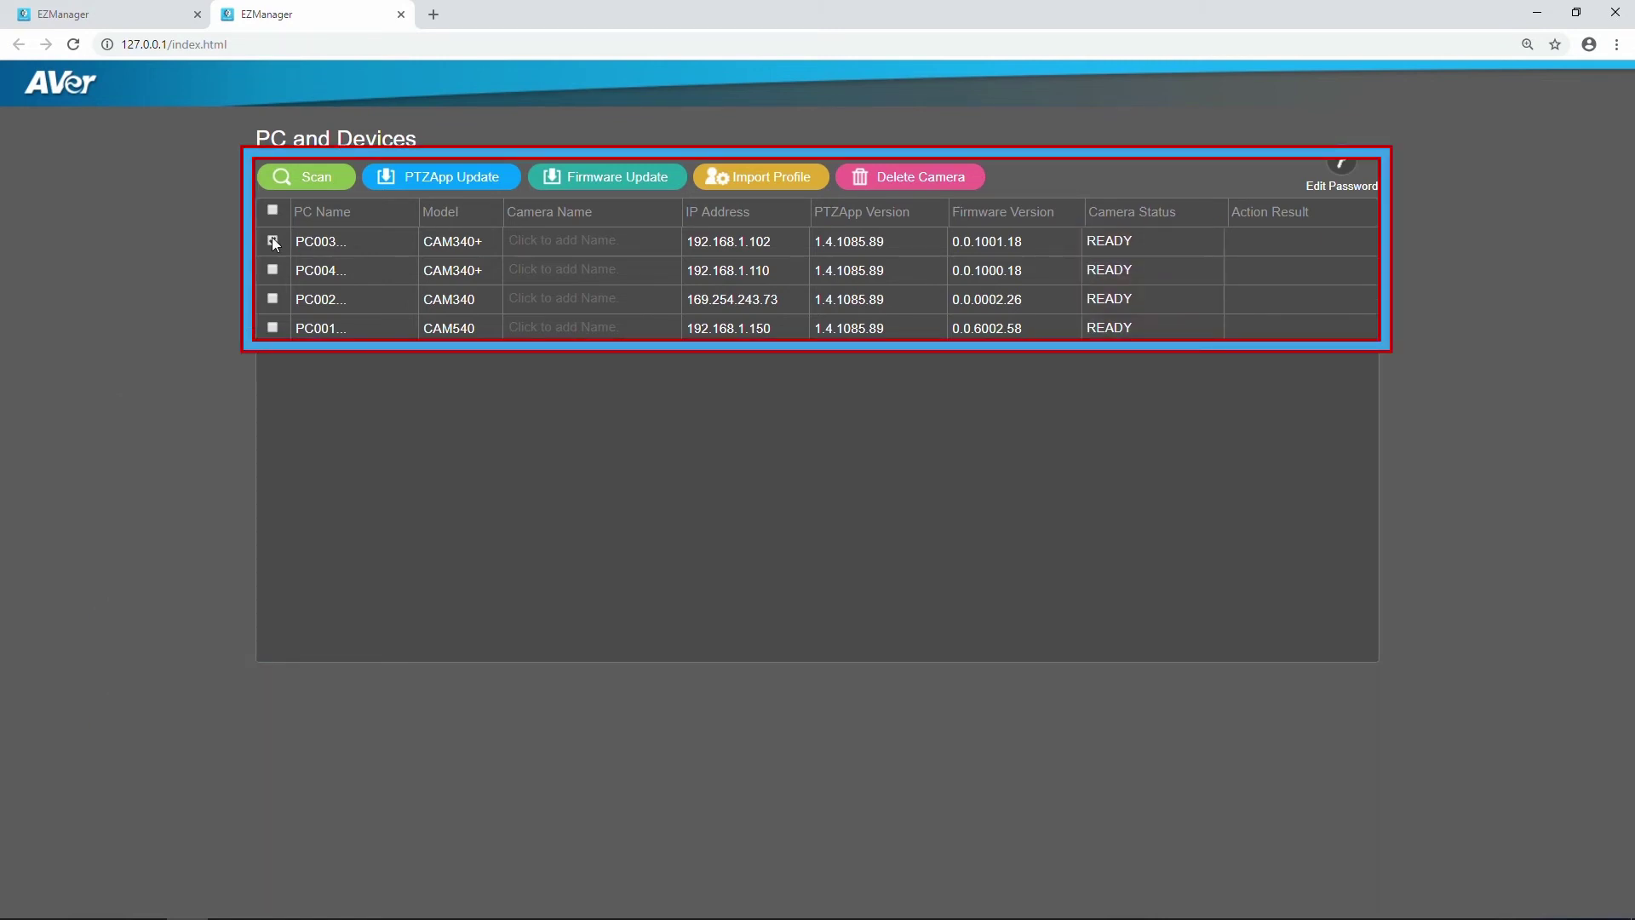
# Expand PC003's CAM340+ camera at 192.168.1.102 to show its preview and settings.
pyautogui.click(273, 240)
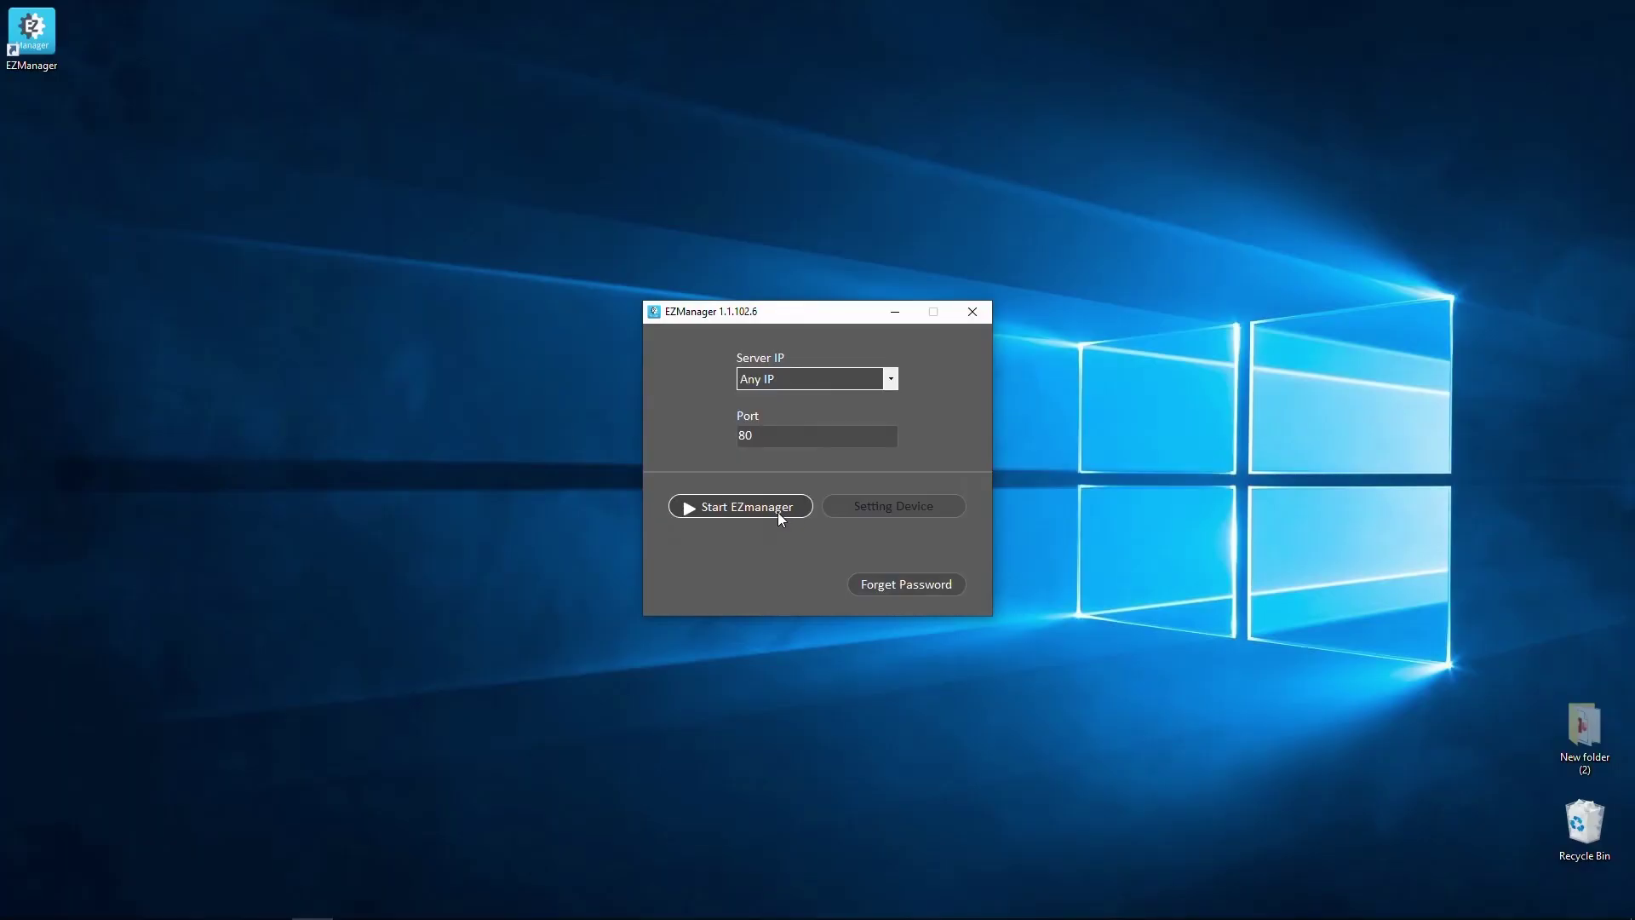
# Start the EZManager server, decline the camera setting page, then stop it again.
pyautogui.click(778, 513)
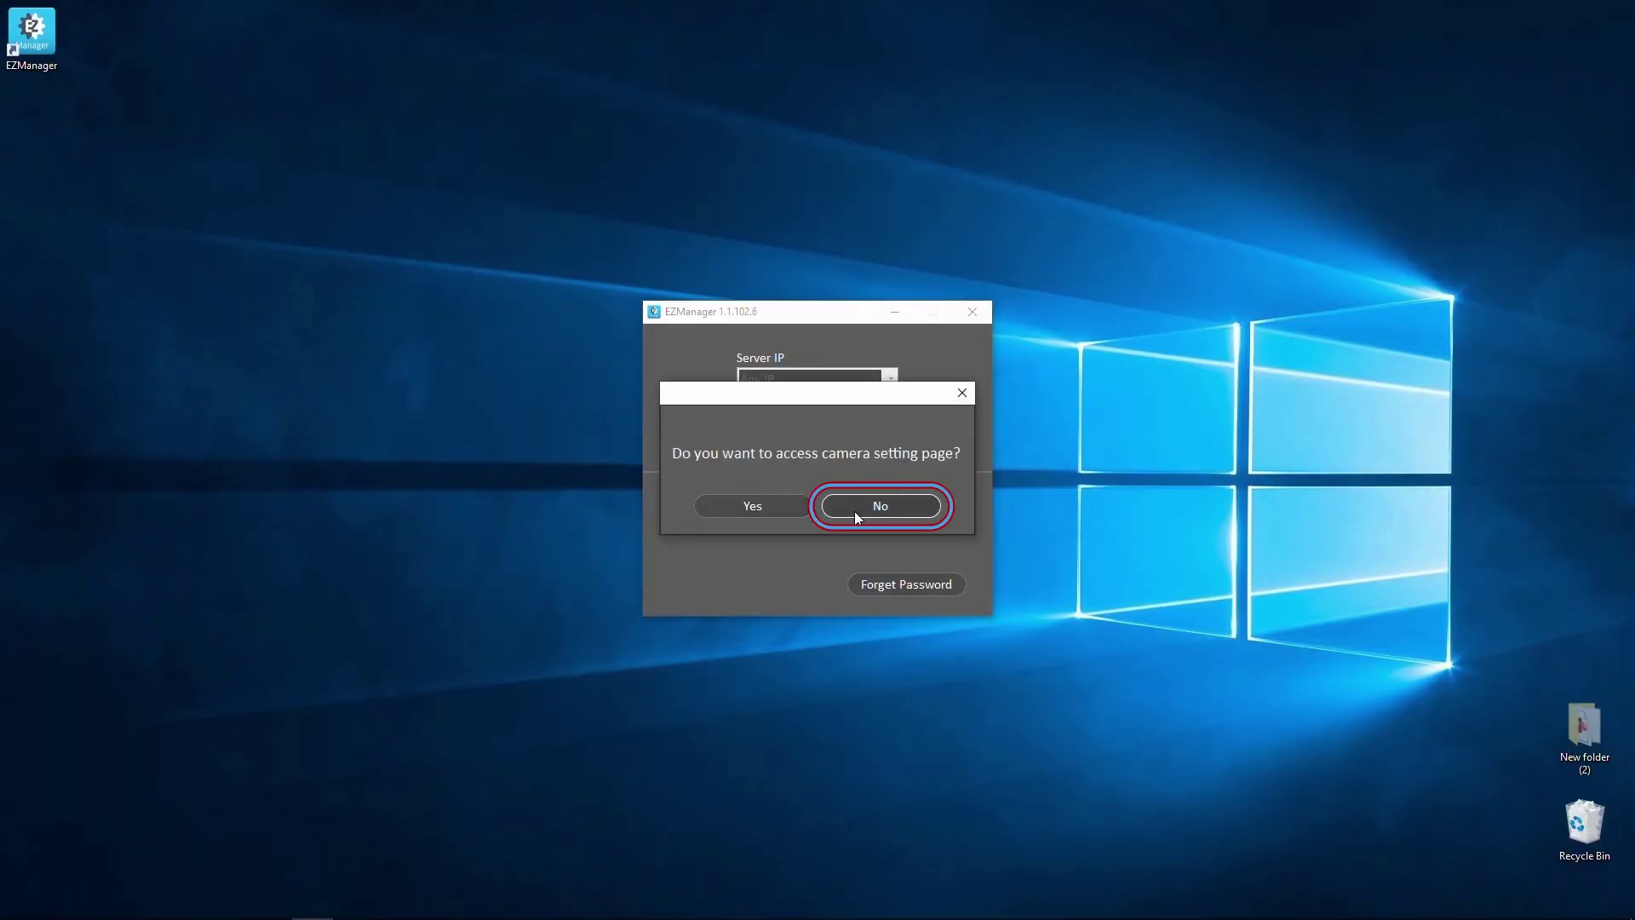
pyautogui.click(854, 512)
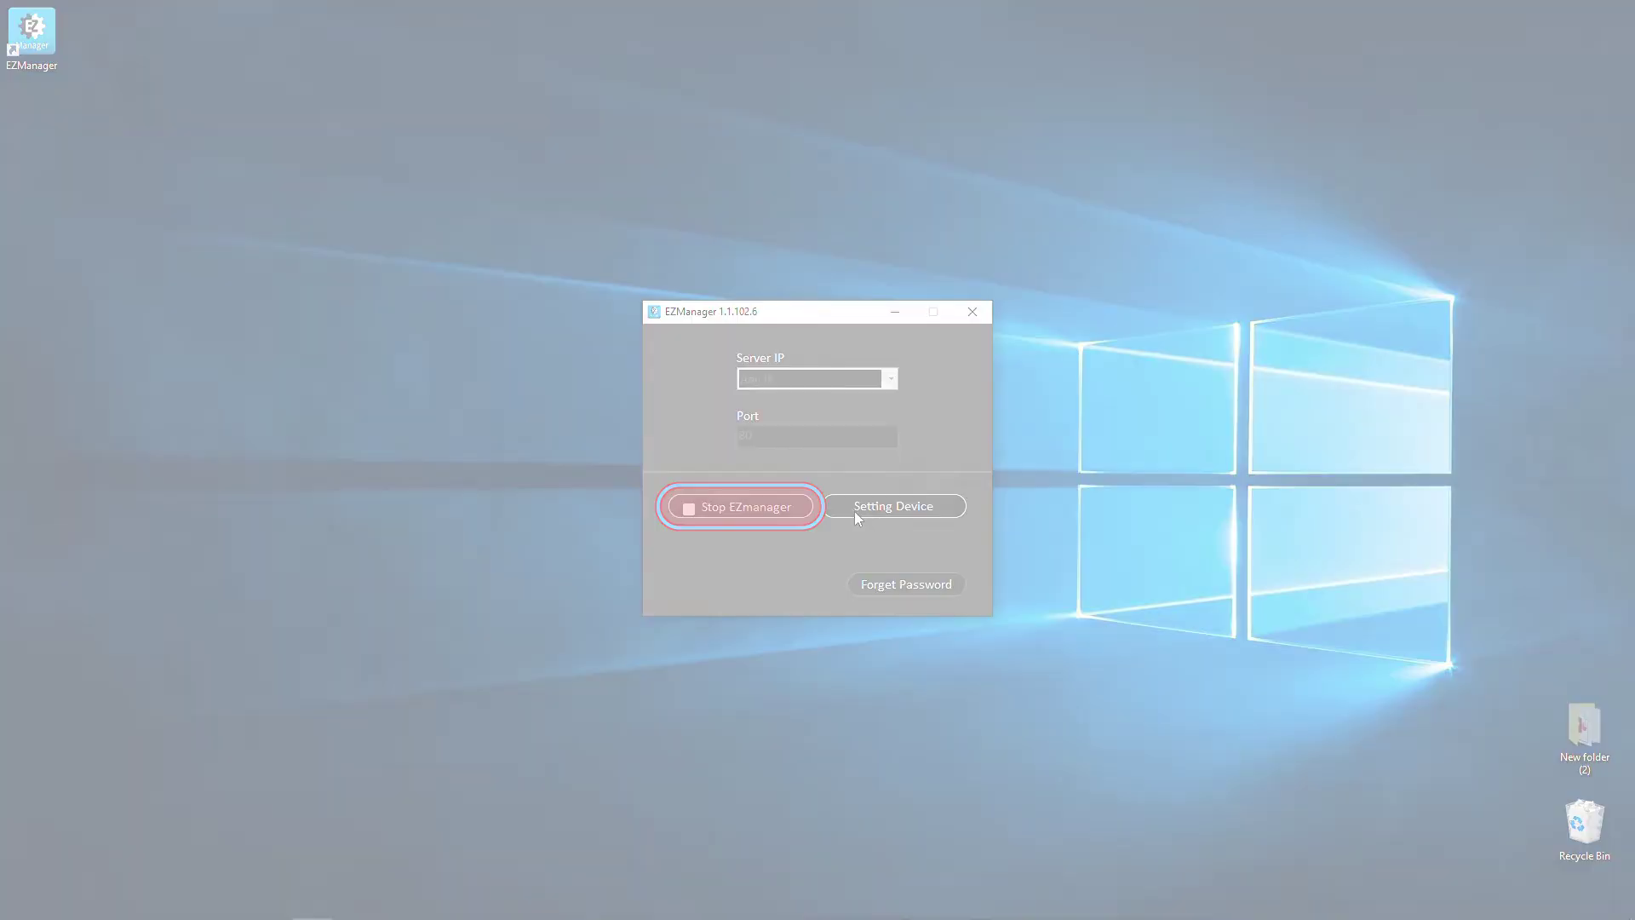
pyautogui.click(769, 509)
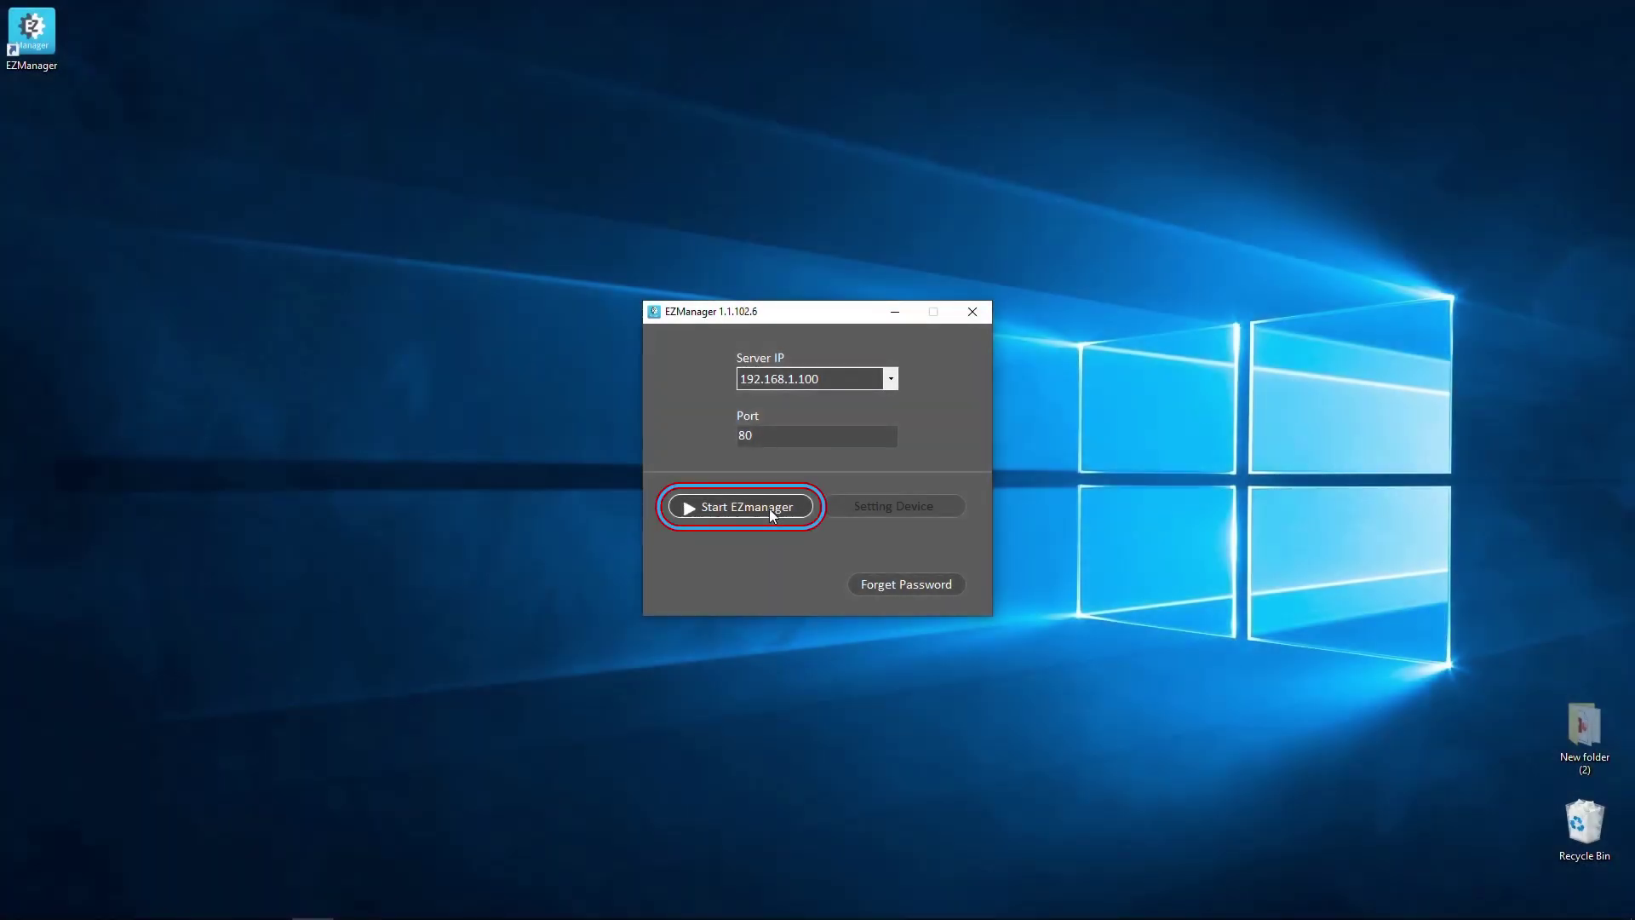